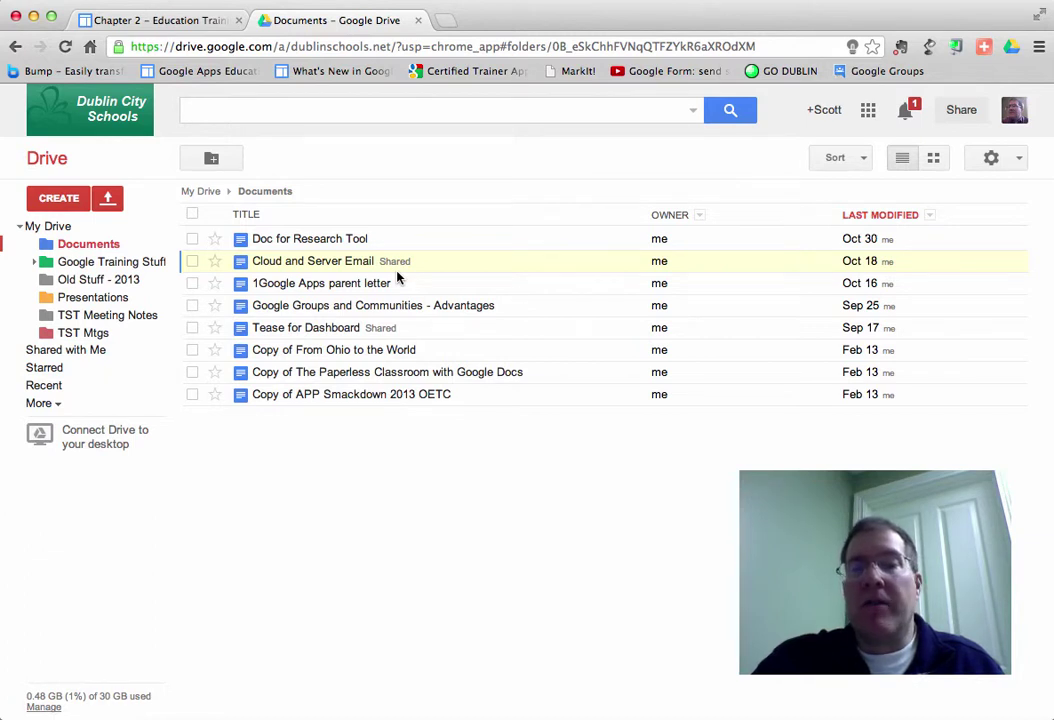
Open the Cloud and Server Email document and scroll its Sharing settings access list.
{"action": "left_click", "coordinate": [335, 265]}
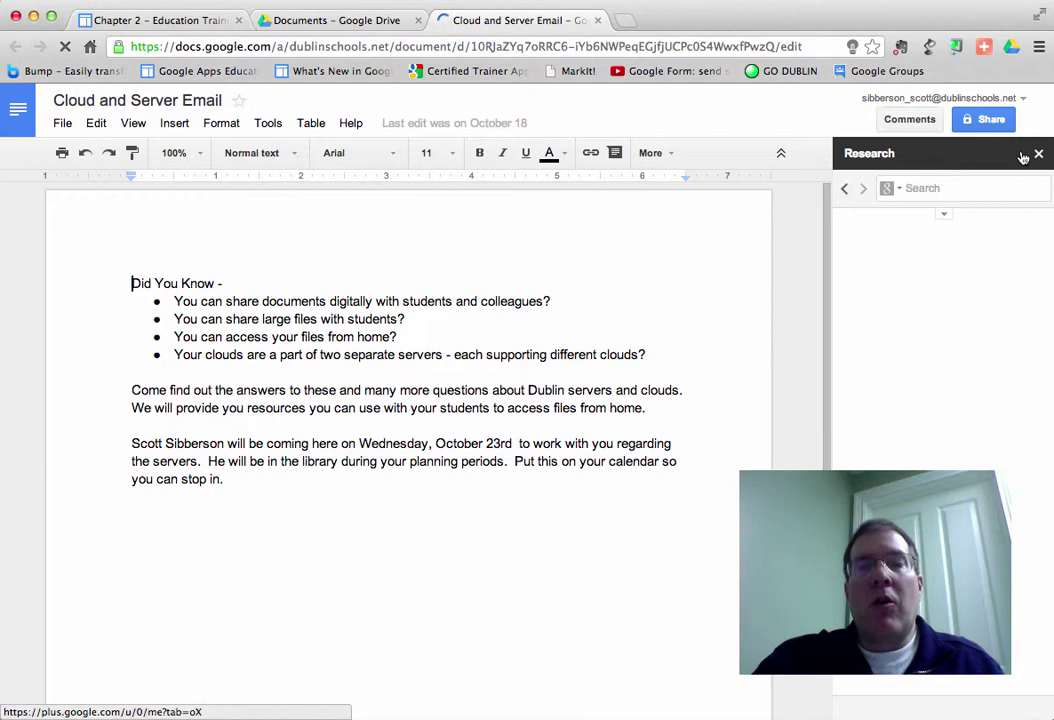
{"action": "left_click", "coordinate": [978, 121]}
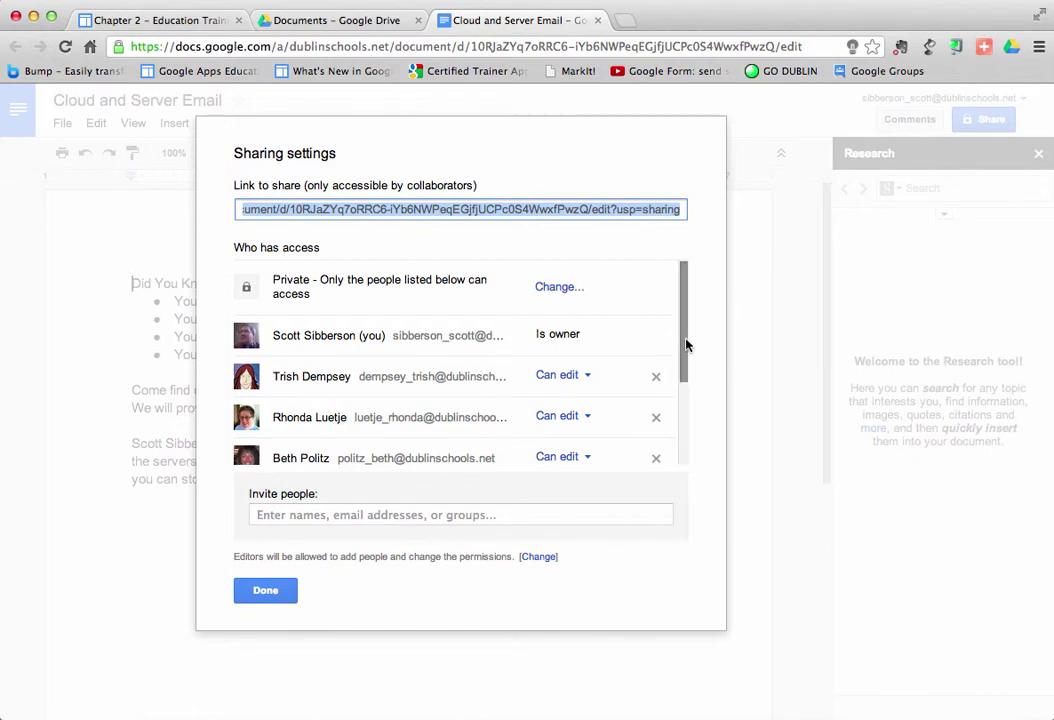
{"action": "left_click_drag", "start_coordinate": [687, 346], "coordinate": [682, 317]}
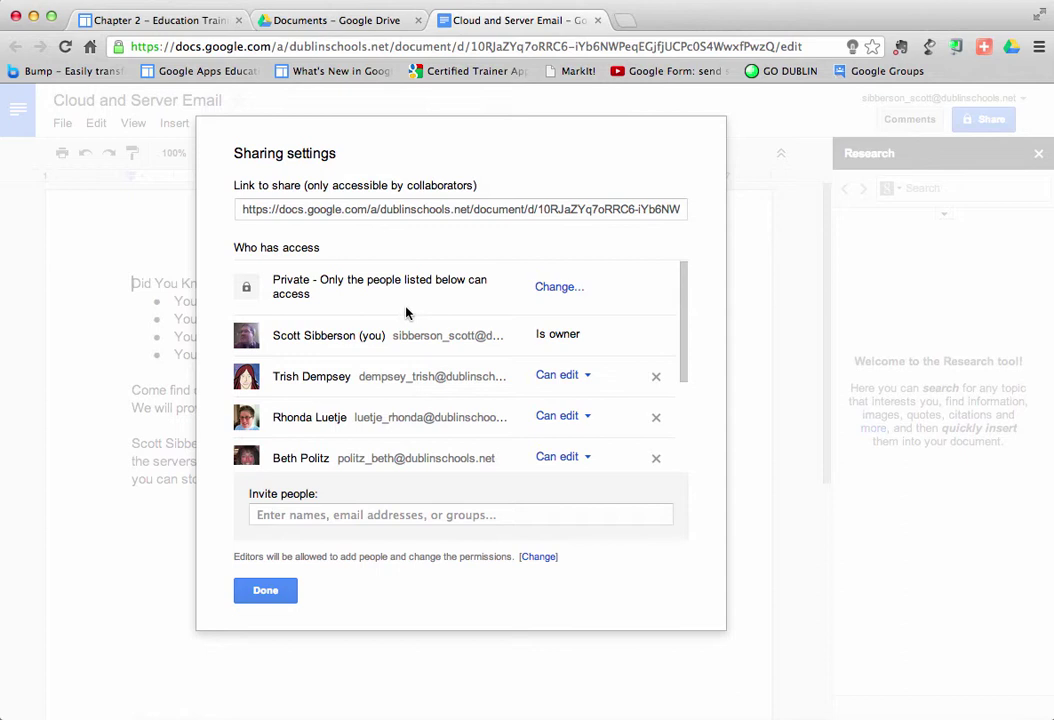
Show the document's visibility options from the Change... link beside Private.
{"action": "left_click", "coordinate": [558, 288]}
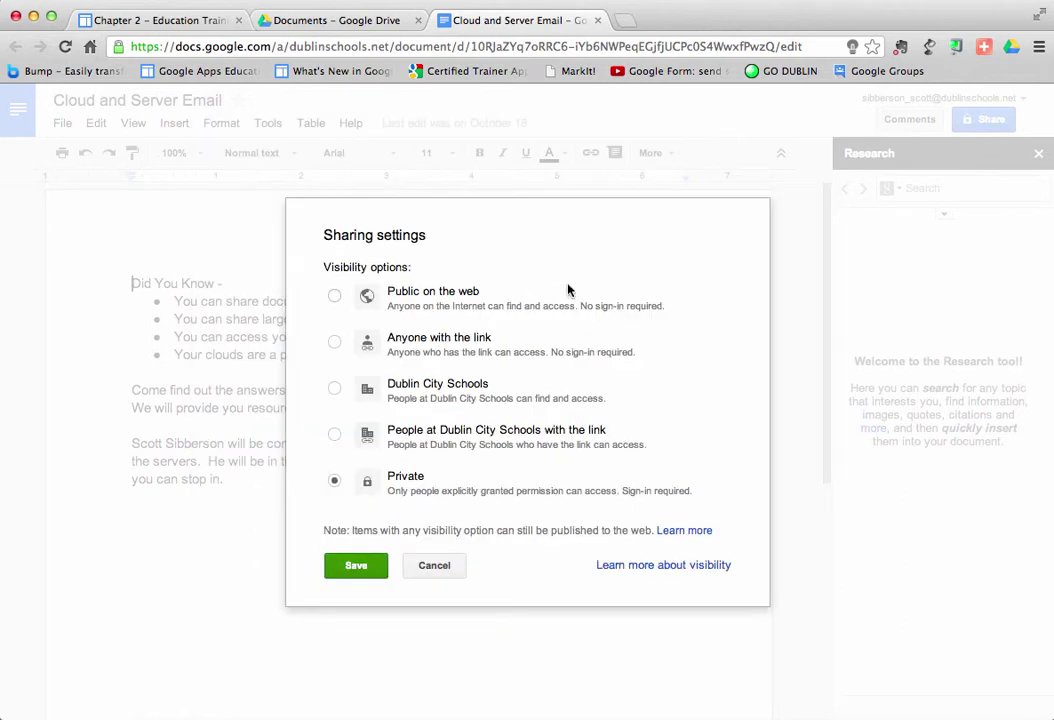
{"action": "left_click_drag", "start_coordinate": [557, 251], "coordinate": [532, 209]}
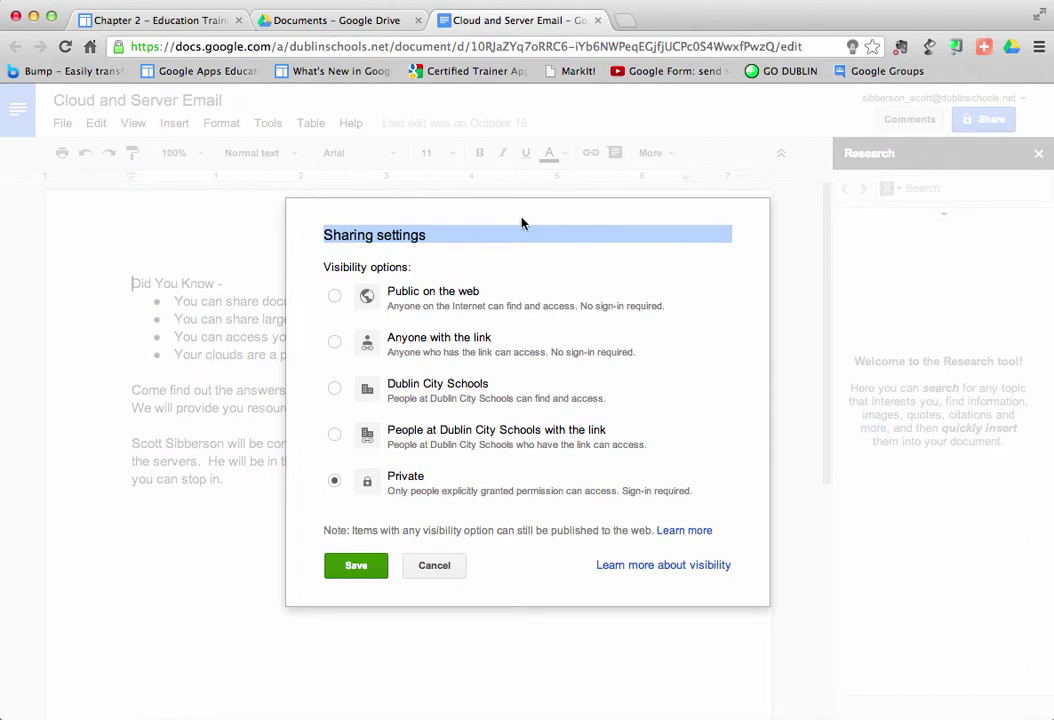
{"action": "left_click", "coordinate": [485, 261]}
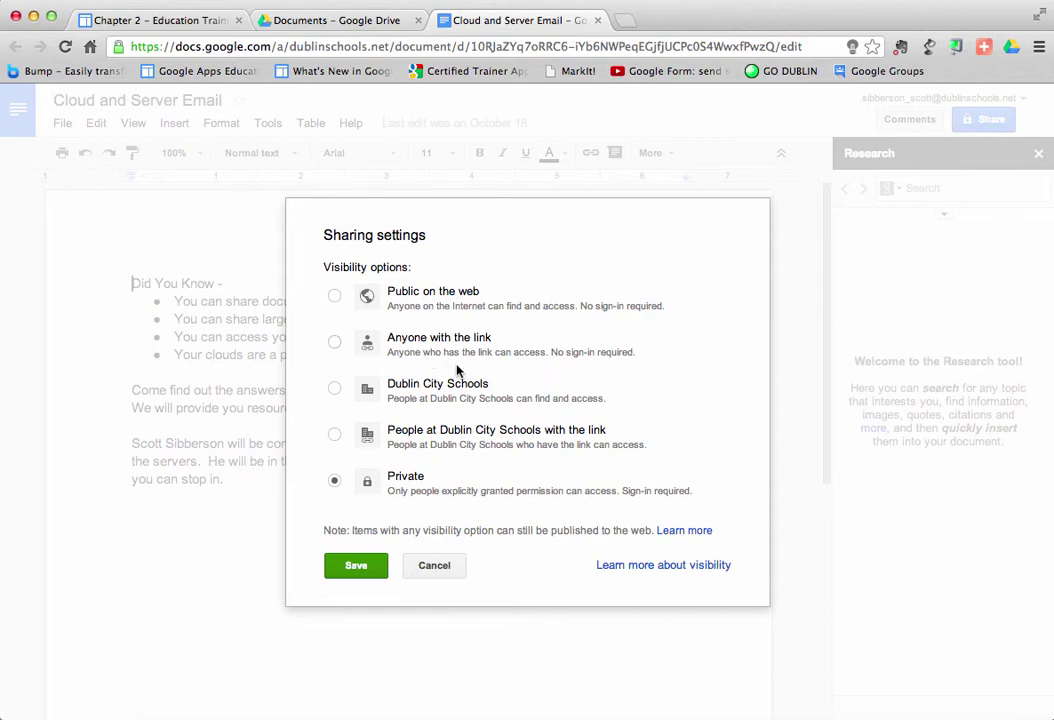
{"action": "left_click", "coordinate": [434, 566]}
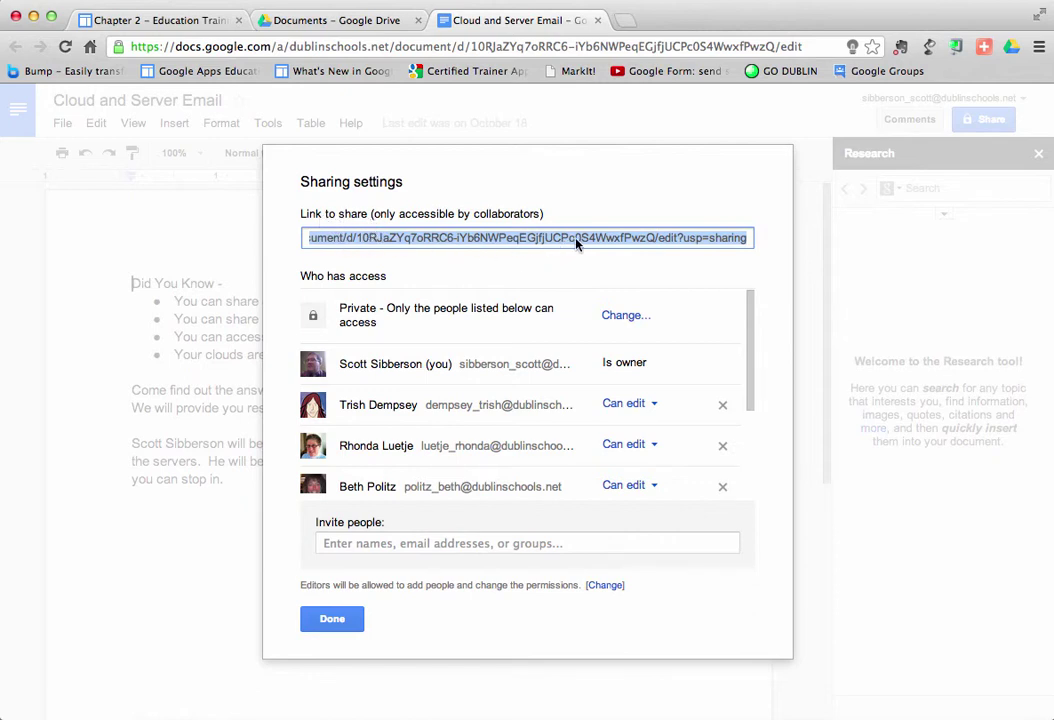
{"action": "left_click", "coordinate": [614, 316]}
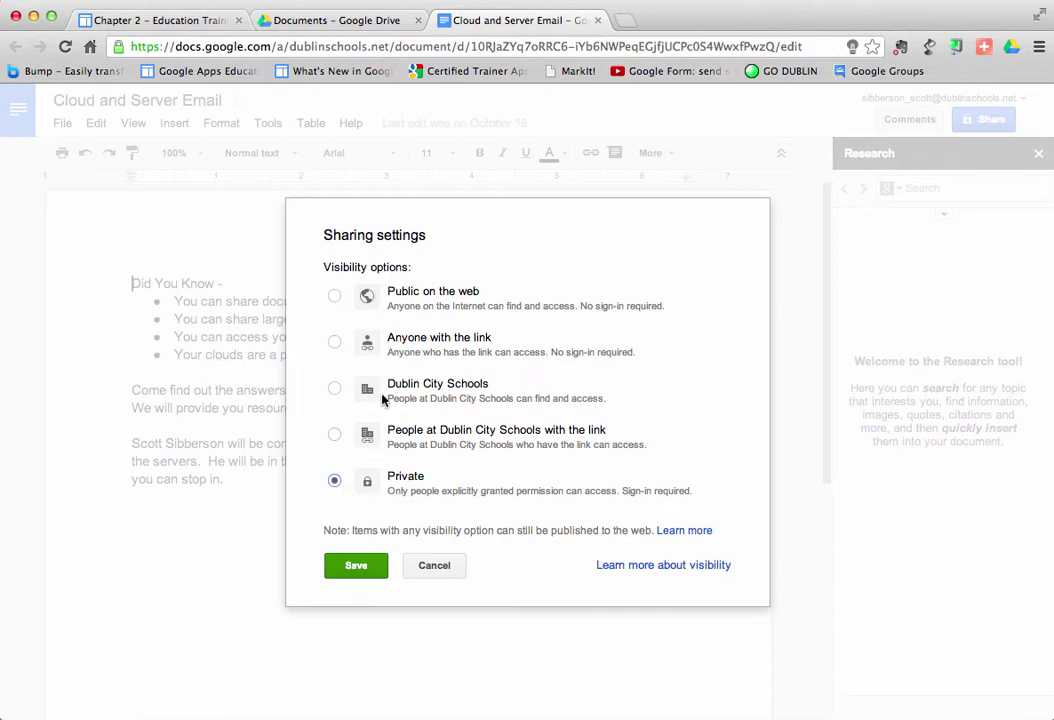
Cancel the visibility options unchanged and keep the first collaborator at Can edit.
{"action": "left_click", "coordinate": [434, 566]}
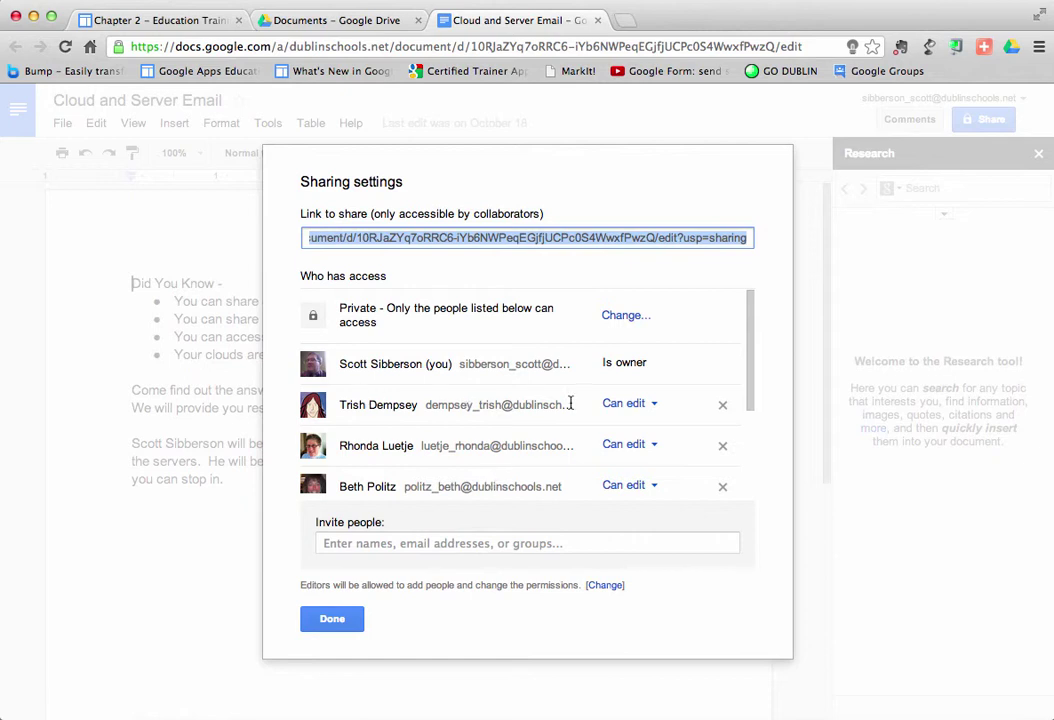
{"action": "left_click", "coordinate": [634, 406]}
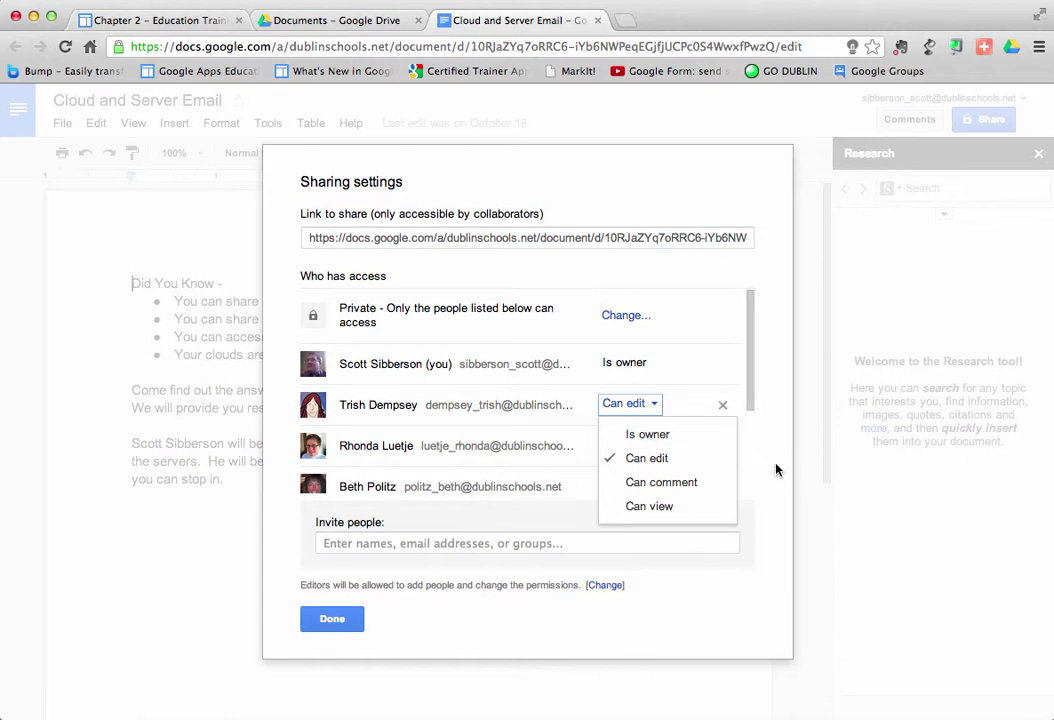
{"action": "left_click", "coordinate": [702, 459]}
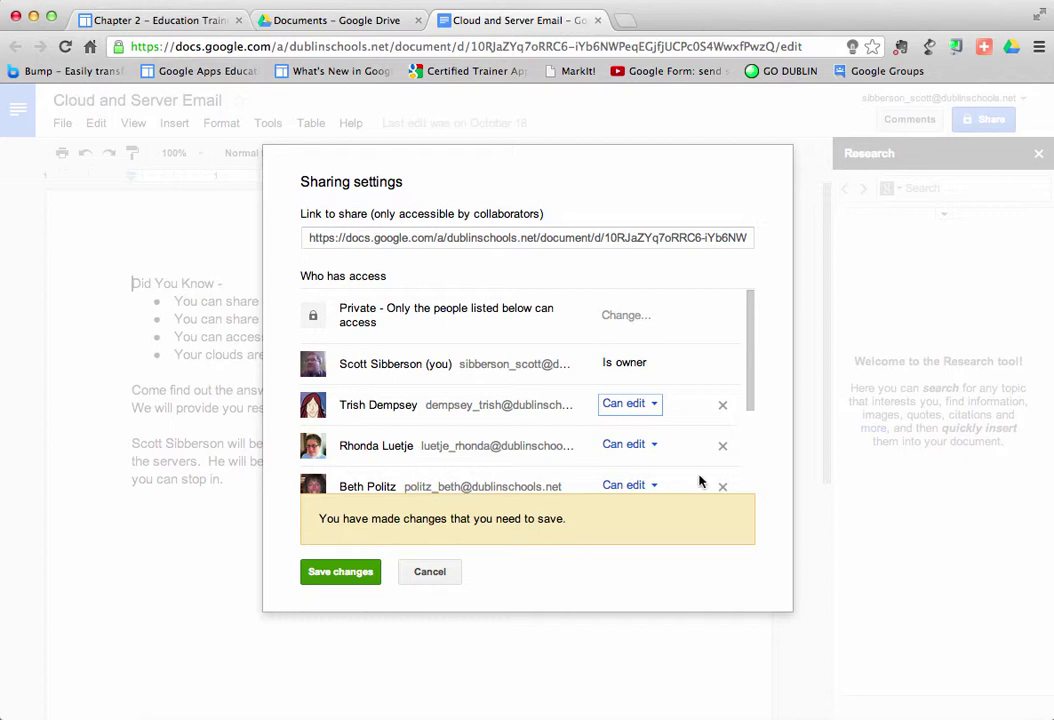
Discard pending changes and invite the outside Gmail contact with Can edit access, removing the trailing comma.
{"action": "left_click", "coordinate": [429, 573]}
{"action": "left_click", "coordinate": [361, 543]}
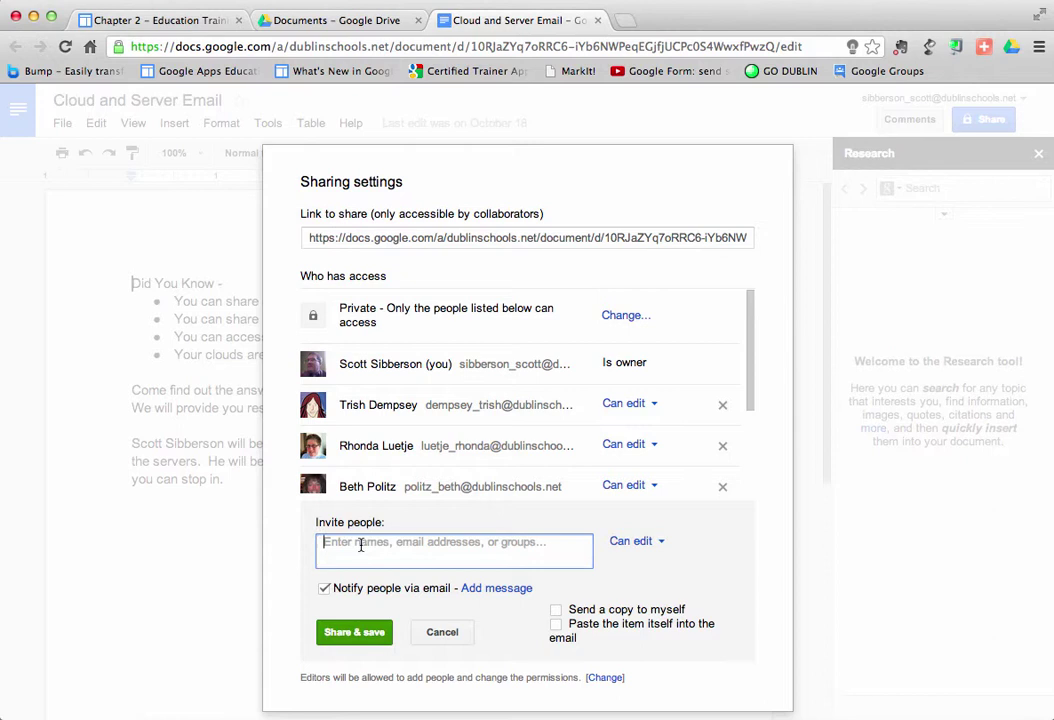
{"action": "type", "text": "bgsib"}
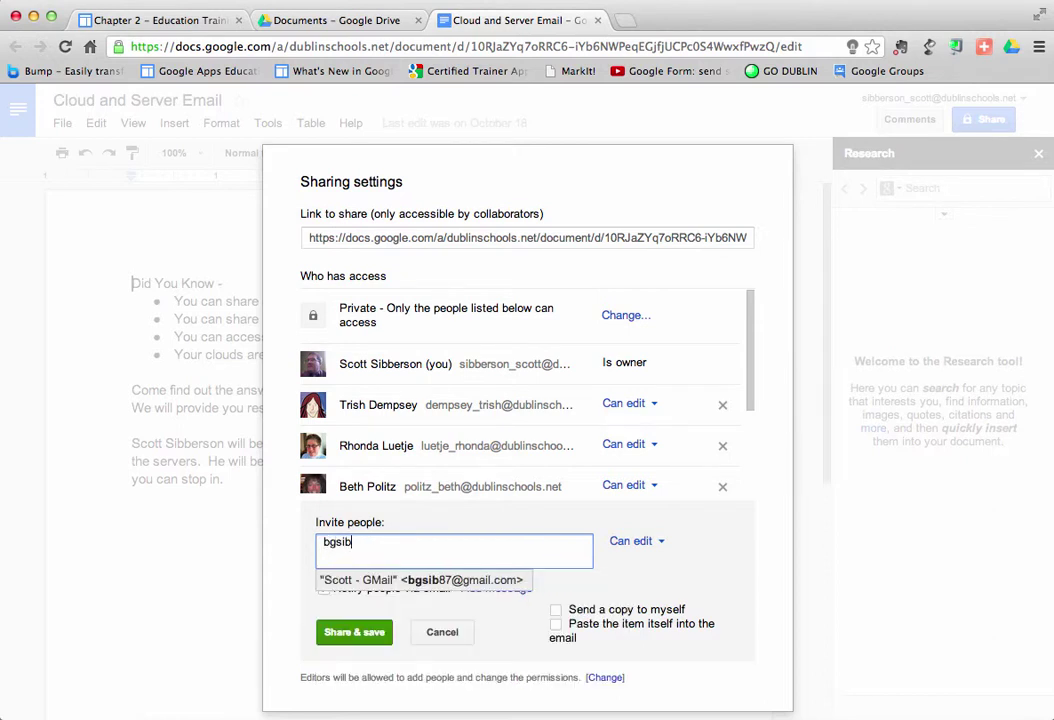
{"action": "left_click", "coordinate": [388, 582]}
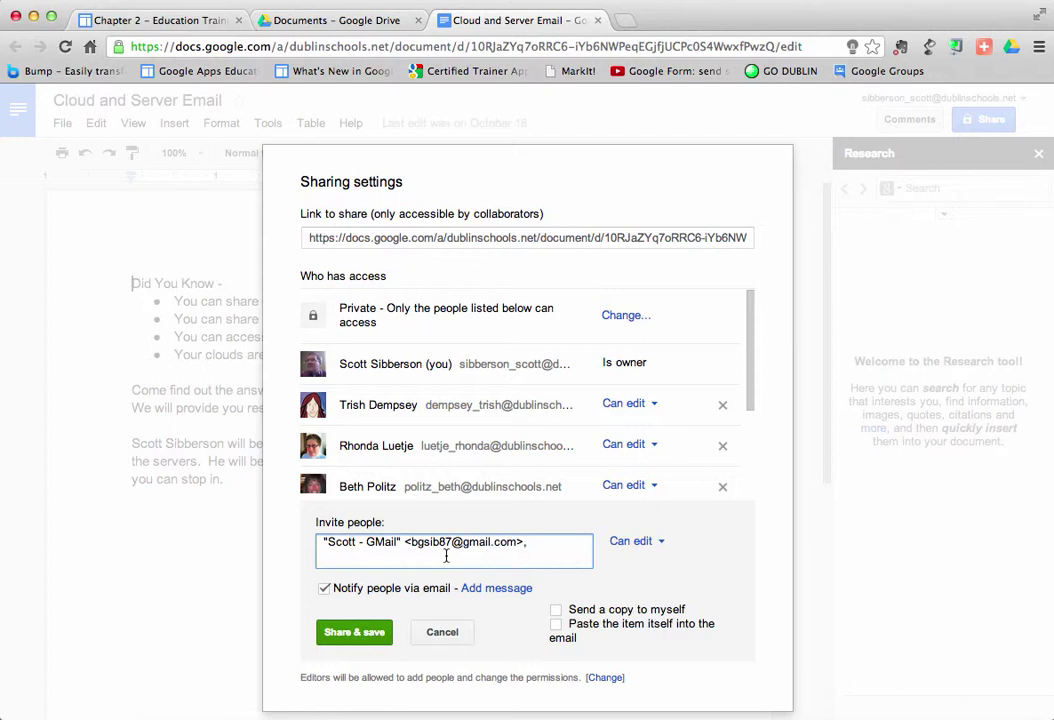
{"action": "left_click", "coordinate": [637, 541]}
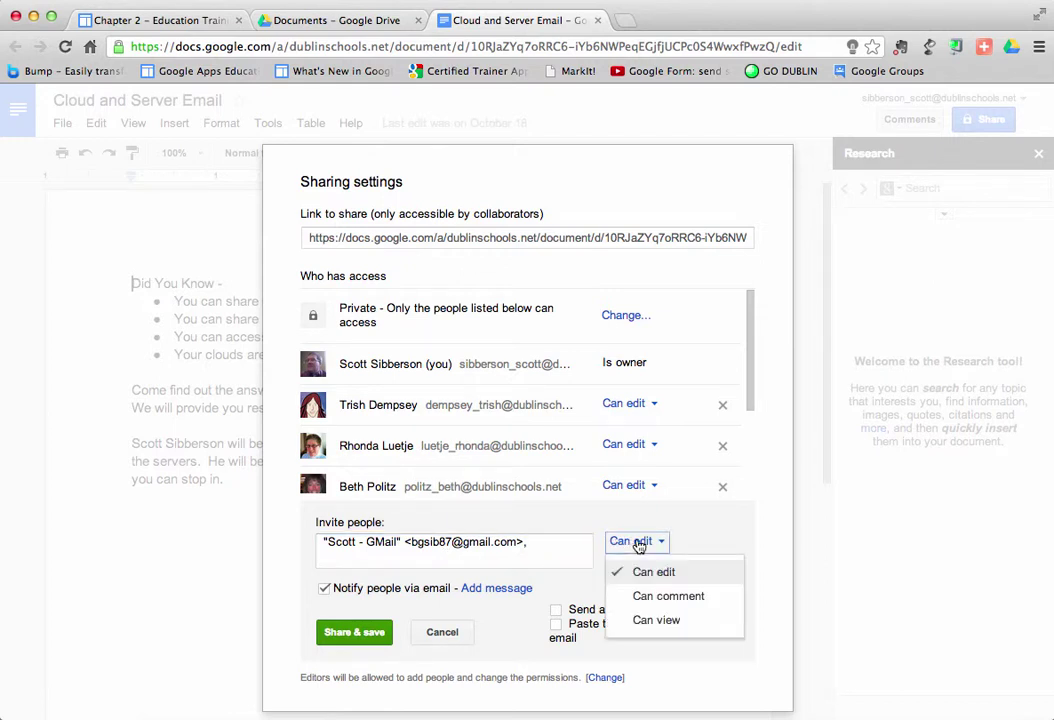
{"action": "left_click", "coordinate": [556, 545]}
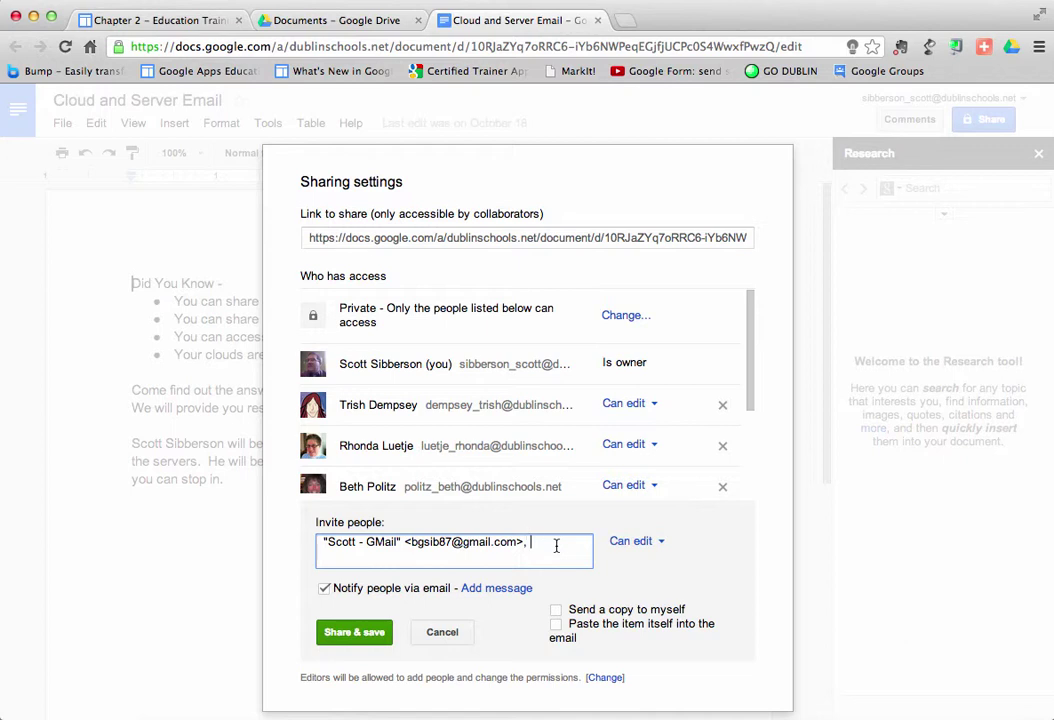
{"action": "key", "text": "BackSpace"}
Share & save with the Gmail contact, answering Yes to sharing outside the organization.
{"action": "left_click", "coordinate": [362, 636]}
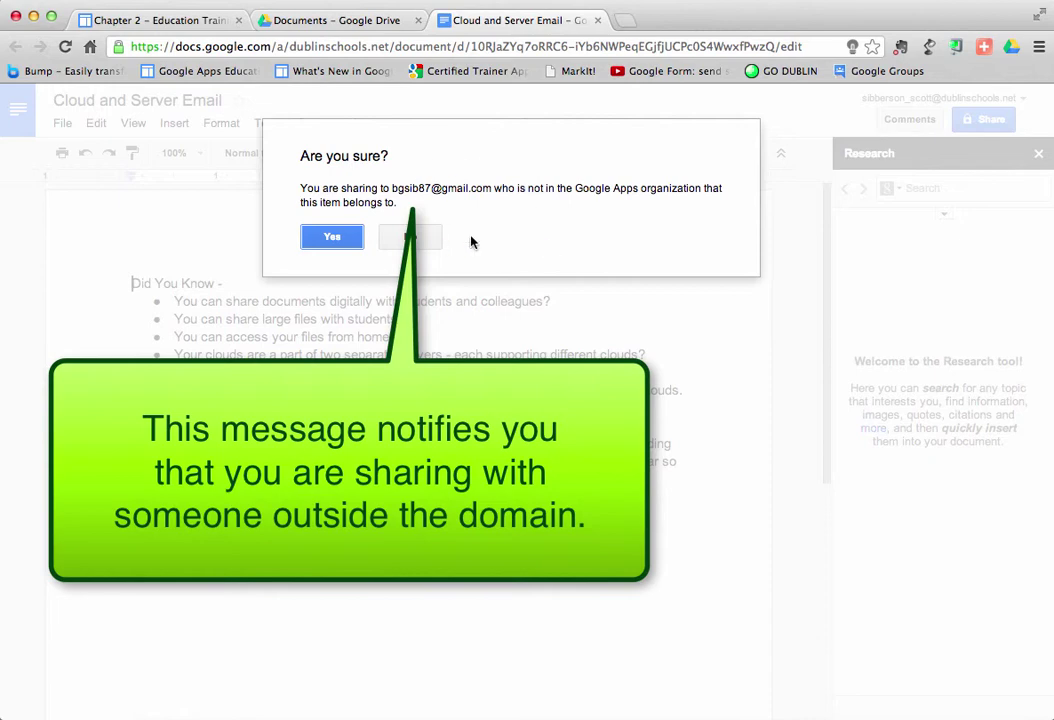
{"action": "left_click", "coordinate": [333, 237]}
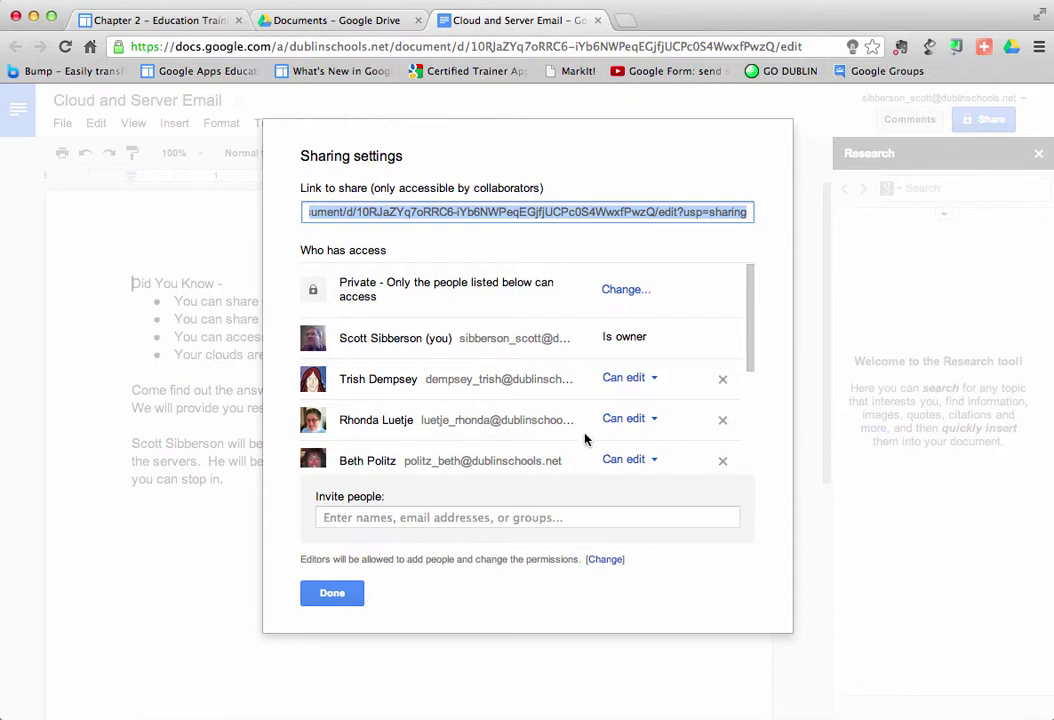
{"action": "scroll", "coordinate": [585, 438], "scroll_direction": "down", "scroll_amount": 5}
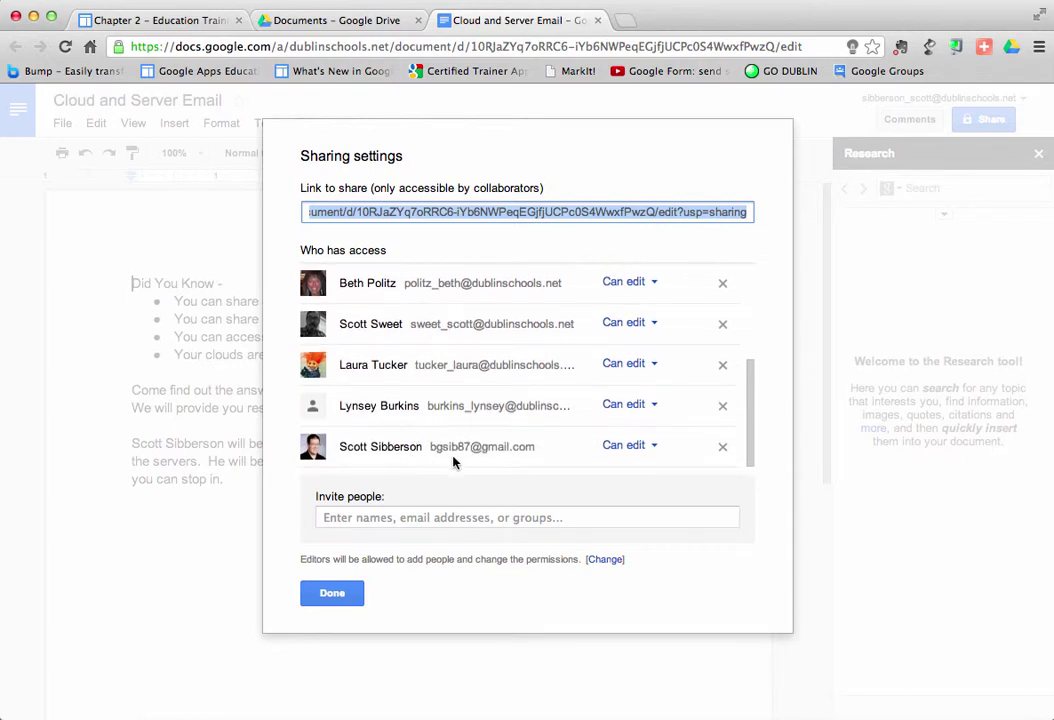
Remove the personal Gmail collaborator from the access list and save changes.
{"action": "left_click", "coordinate": [656, 449]}
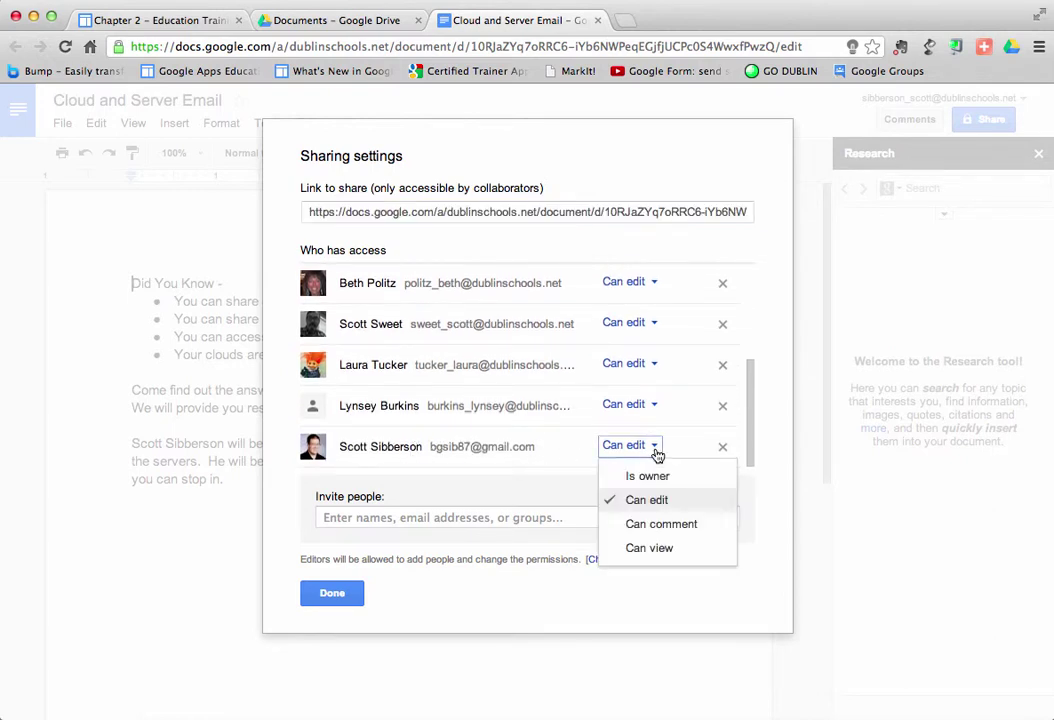
{"action": "left_click", "coordinate": [672, 455]}
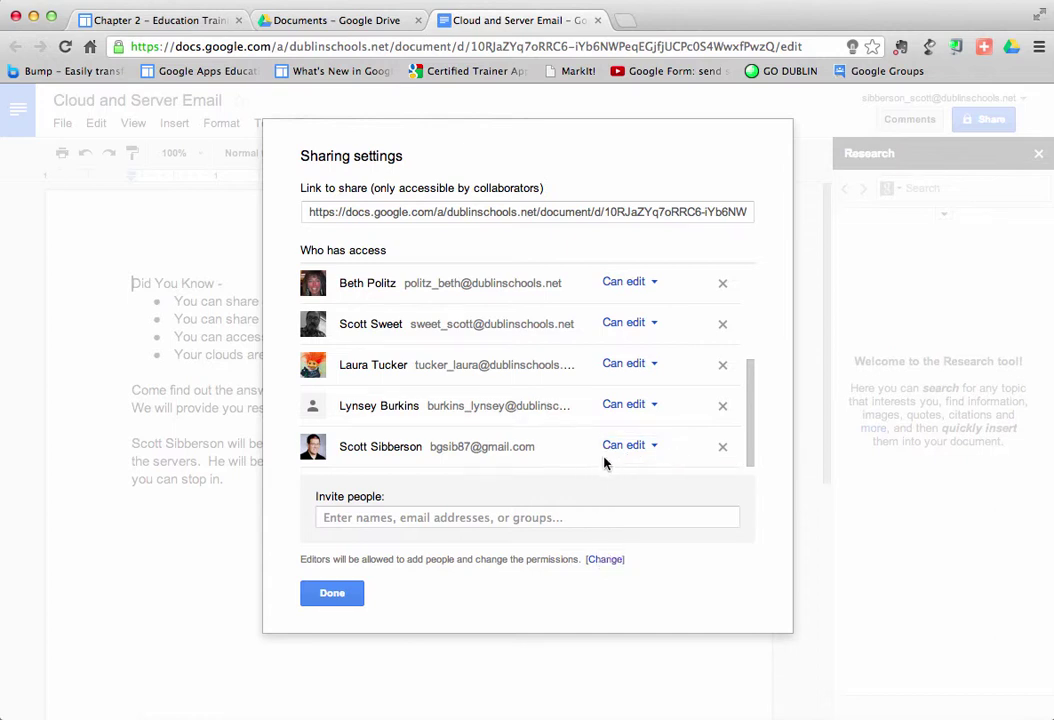
{"action": "left_click", "coordinate": [723, 448]}
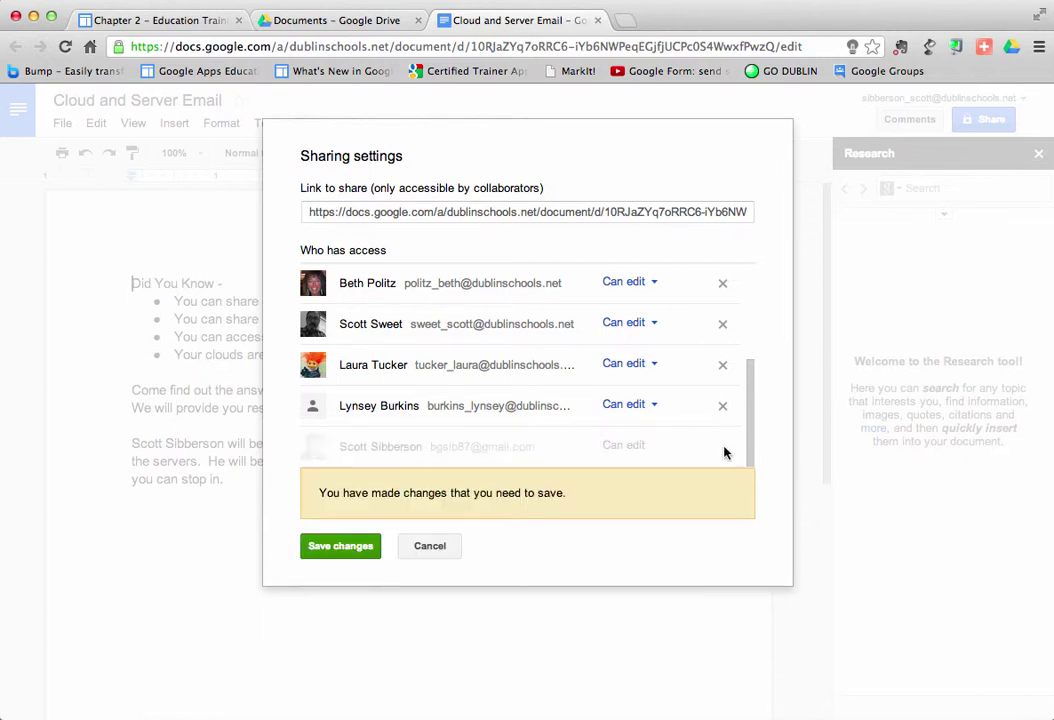
{"action": "left_click", "coordinate": [348, 552]}
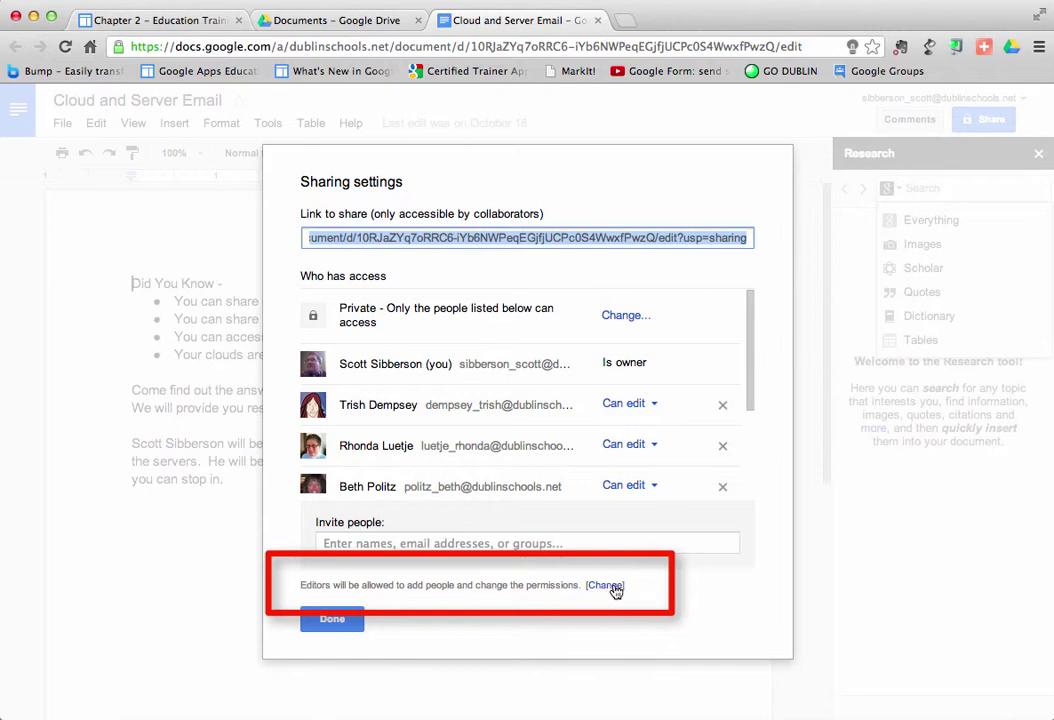
Leave editors allowed to change permissions, review the Who has access list, and close with Done.
{"action": "left_click", "coordinate": [607, 590]}
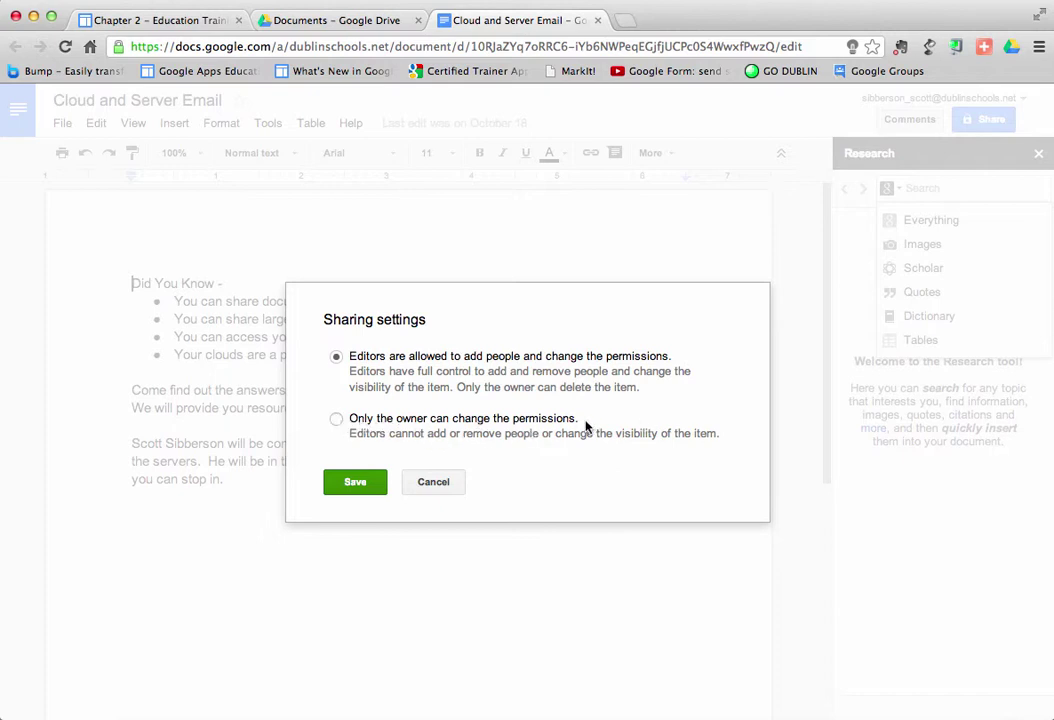
{"action": "left_click", "coordinate": [430, 484]}
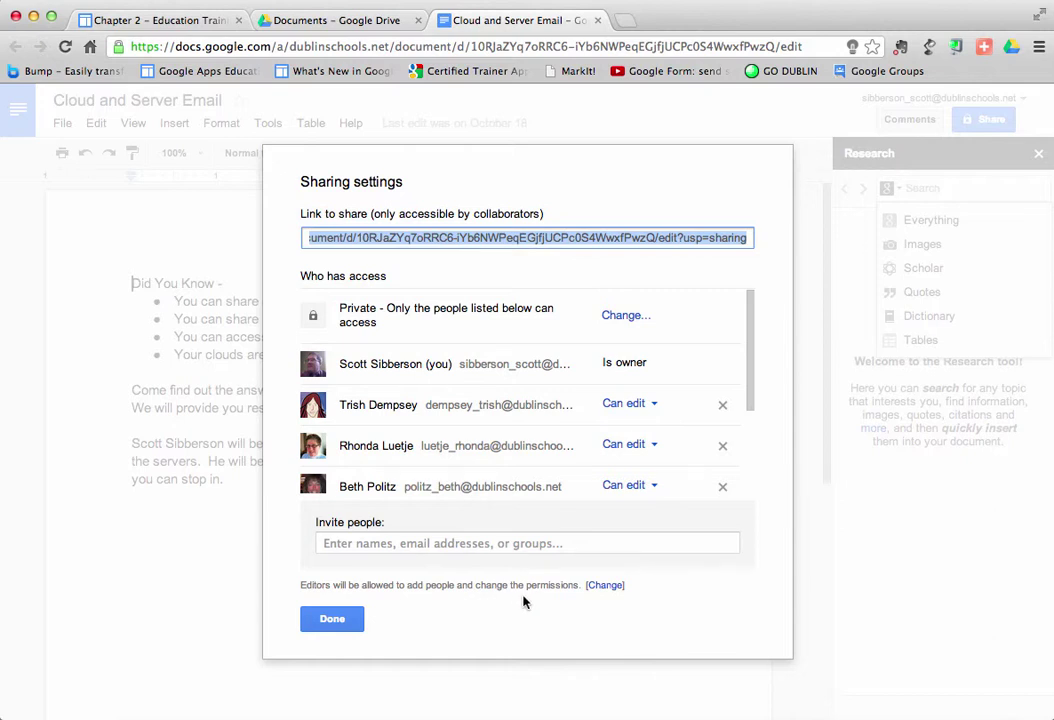
{"action": "scroll", "coordinate": [655, 430], "scroll_direction": "down", "scroll_amount": 3}
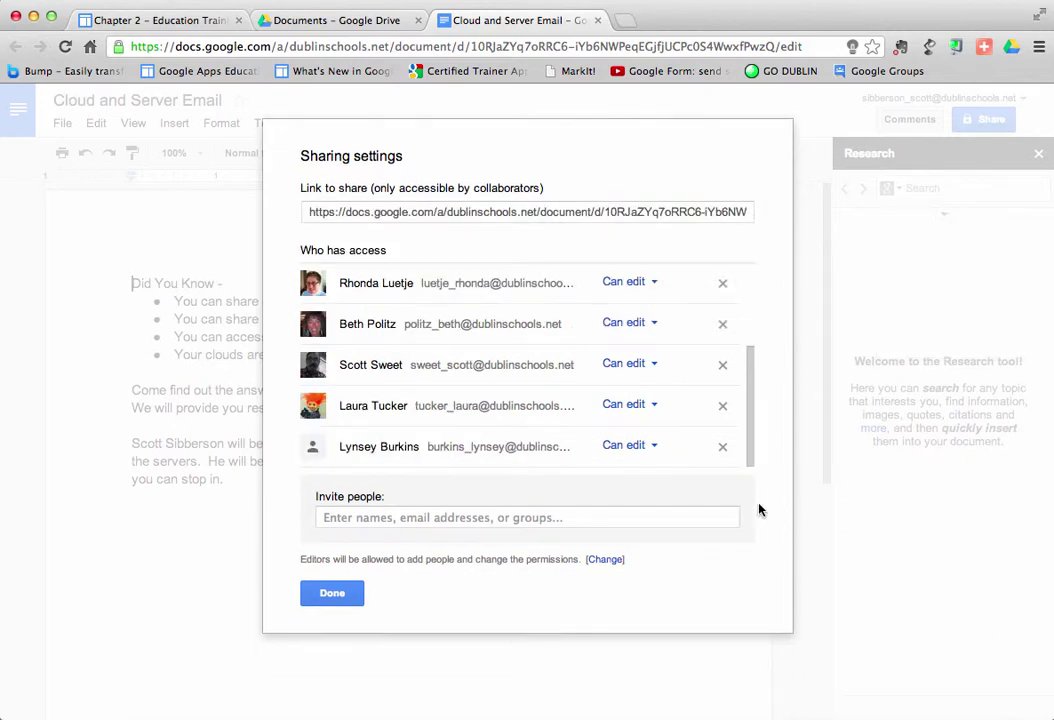
{"action": "mouse_move", "coordinate": [749, 435]}
{"action": "left_mouse_down"}
{"action": "mouse_move", "coordinate": [746, 328]}
{"action": "mouse_move", "coordinate": [750, 455]}
{"action": "left_mouse_up"}
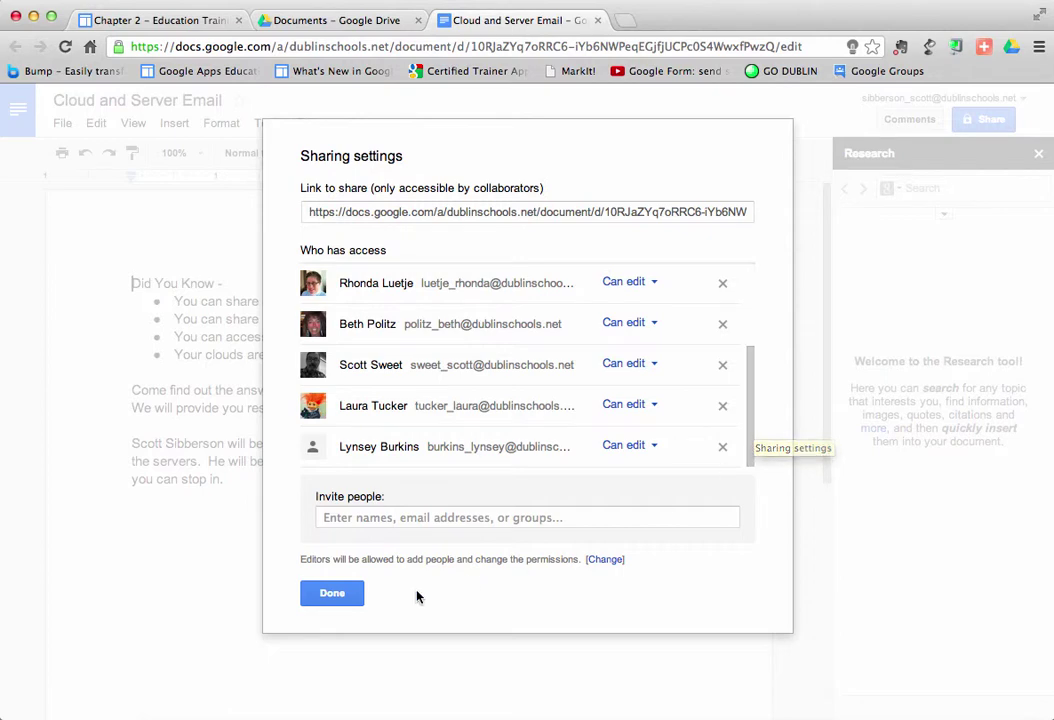
{"action": "left_click", "coordinate": [331, 594]}
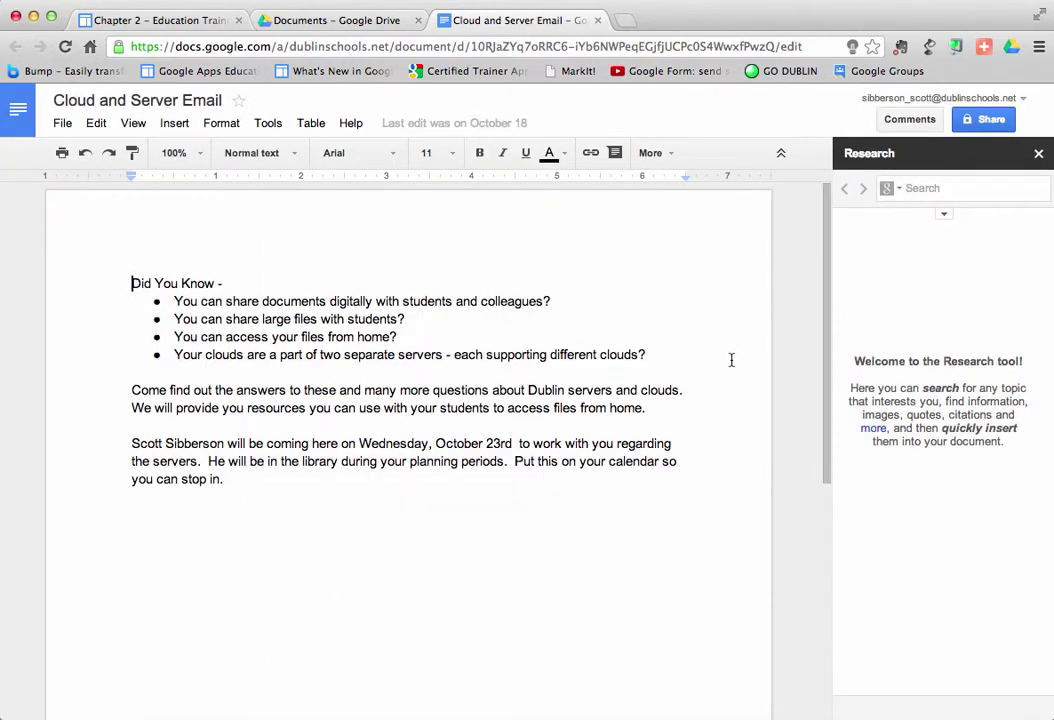
Close the document tab and tick Cloud and Server Email in Drive's Documents list.
{"action": "left_click", "coordinate": [599, 21]}
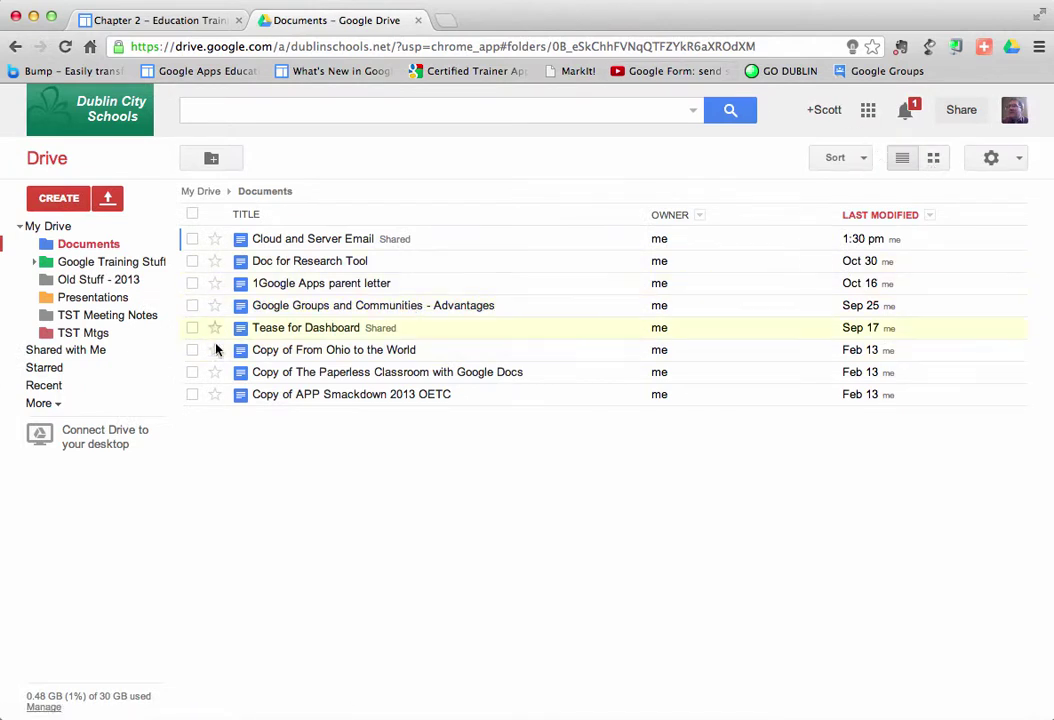
{"action": "left_click", "coordinate": [193, 240]}
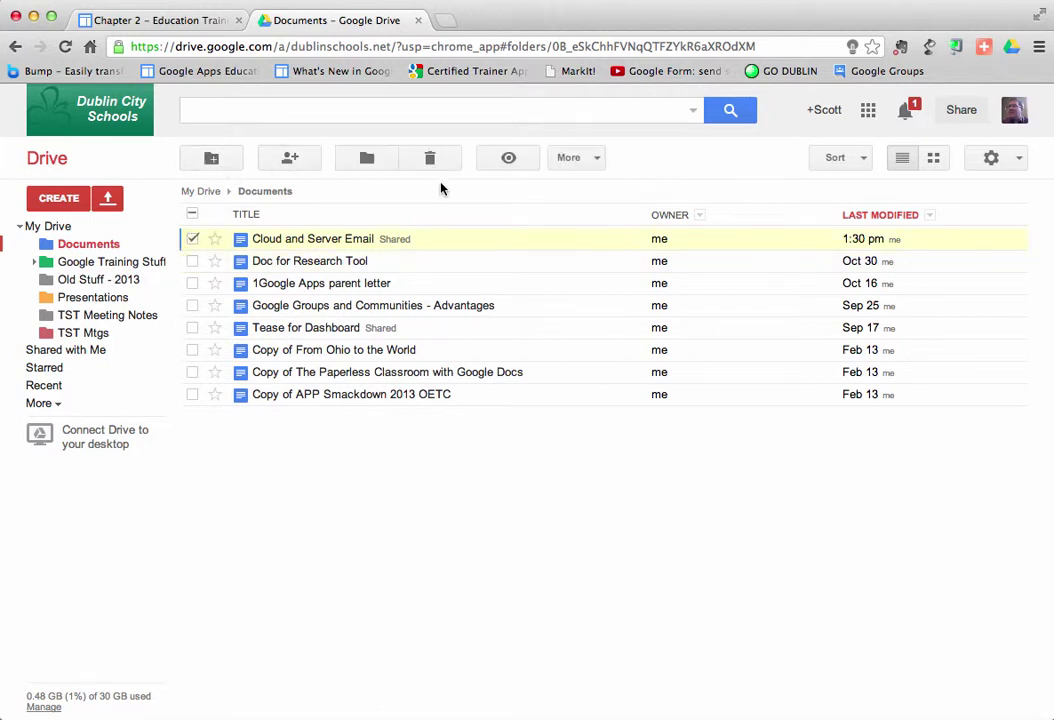
{"action": "left_click", "coordinate": [193, 240]}
{"action": "left_click", "coordinate": [193, 240]}
View the file's sharing settings via the Share button, then More > Share..., then untick it.
{"action": "left_click", "coordinate": [289, 160]}
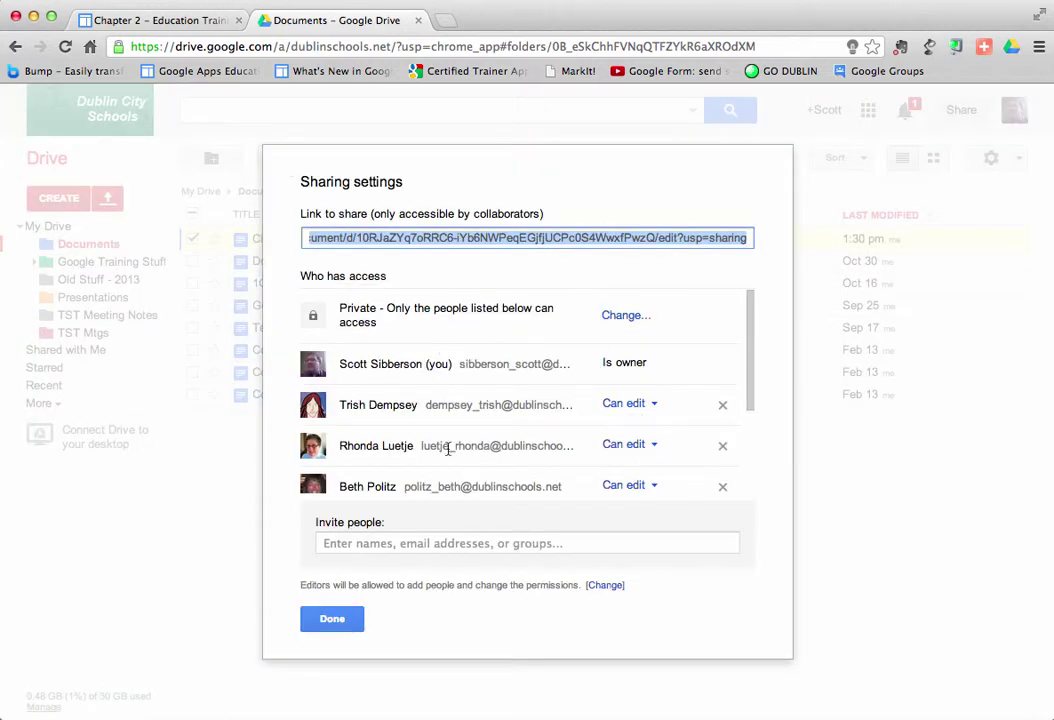
{"action": "left_click", "coordinate": [322, 618]}
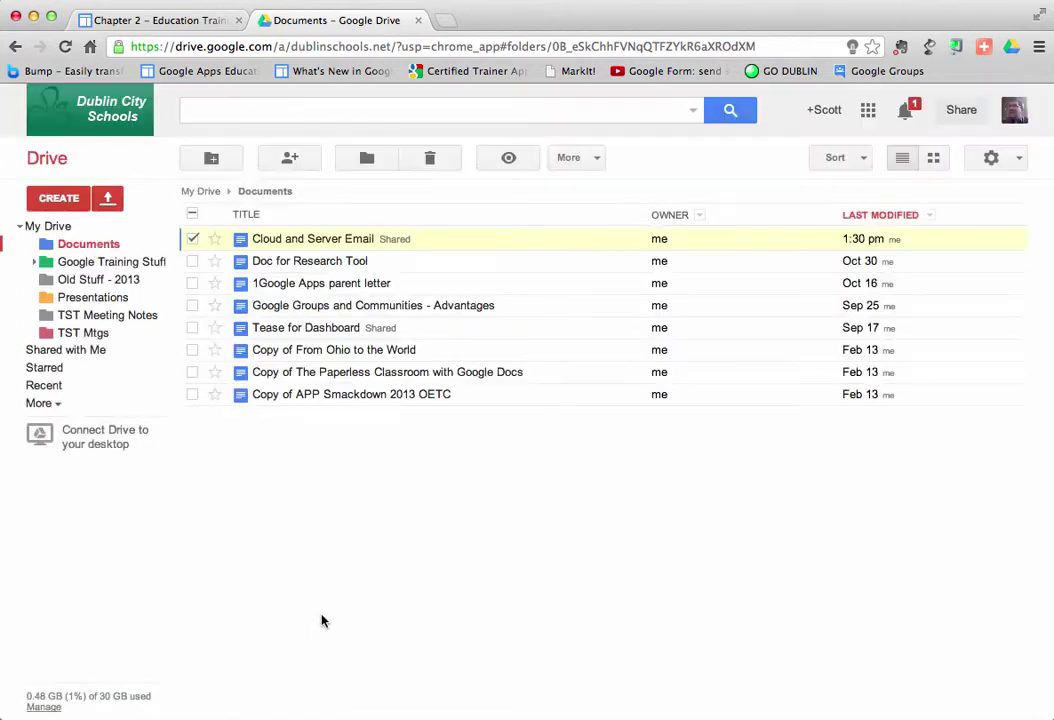
{"action": "left_click", "coordinate": [583, 165]}
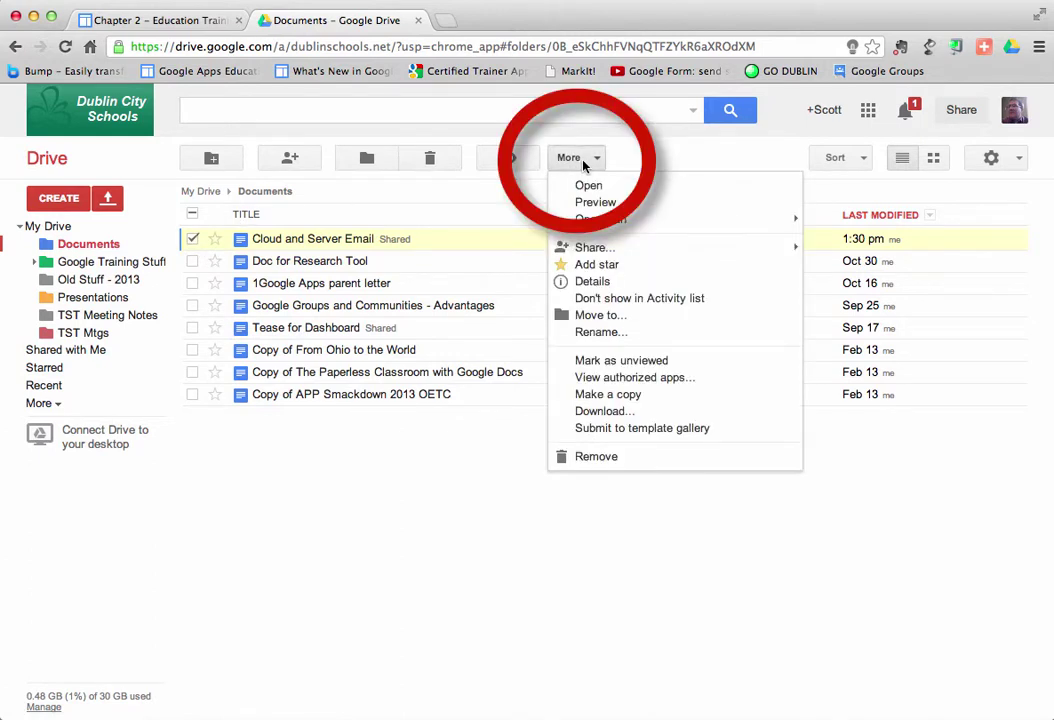
{"action": "mouse_move", "coordinate": [600, 247]}
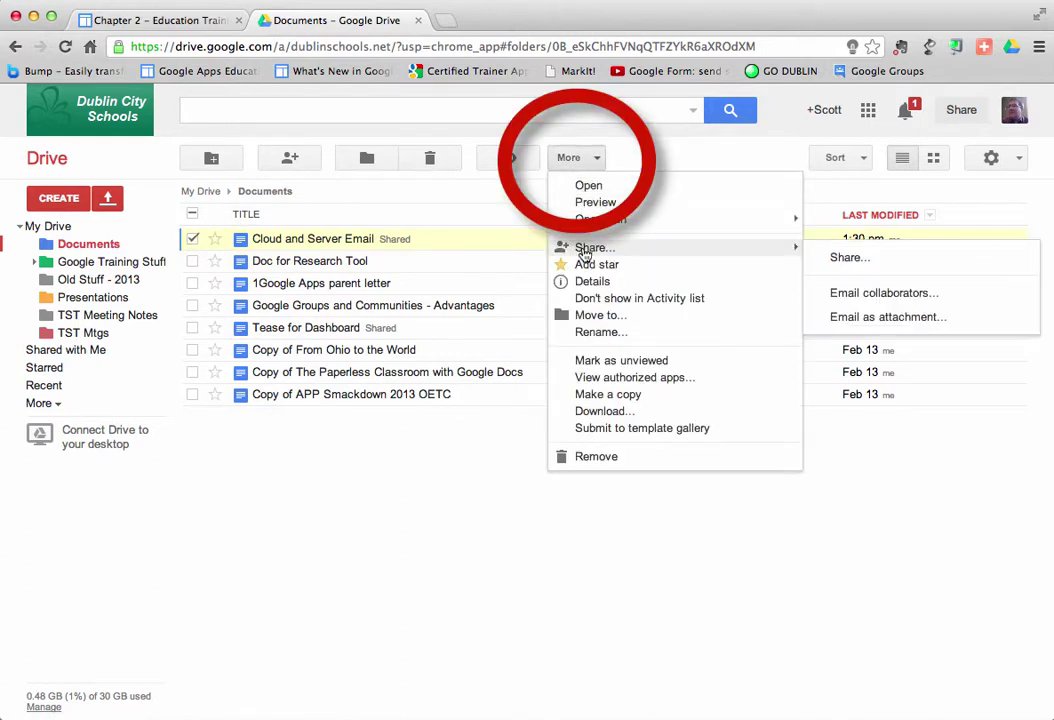
{"action": "left_click", "coordinate": [851, 259]}
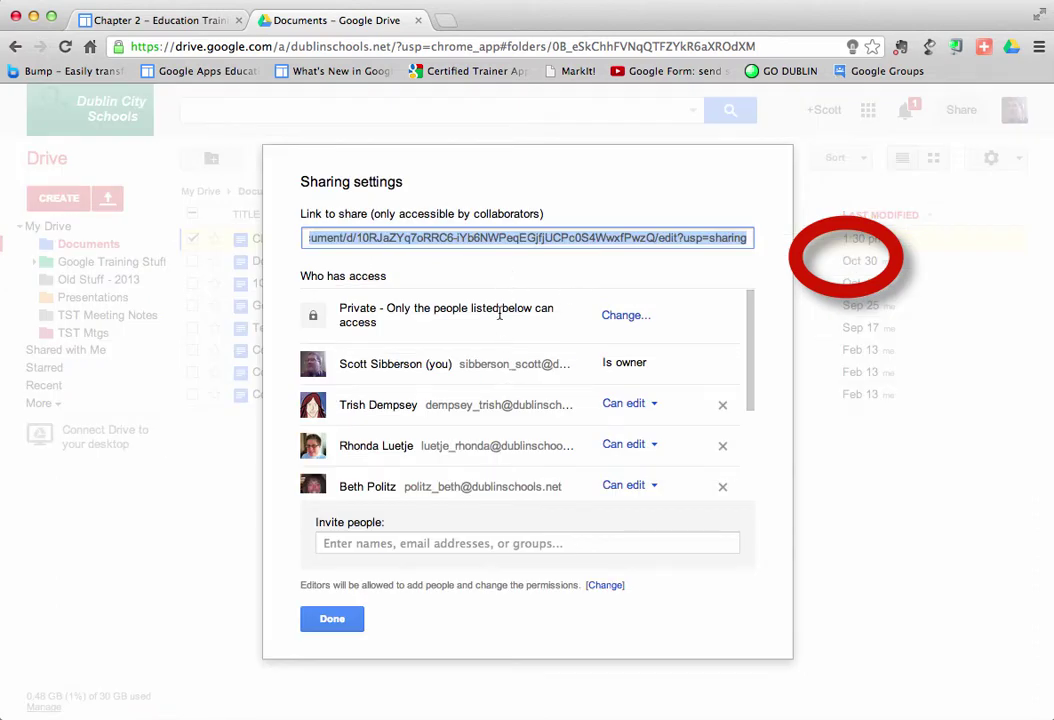
{"action": "left_click", "coordinate": [341, 626]}
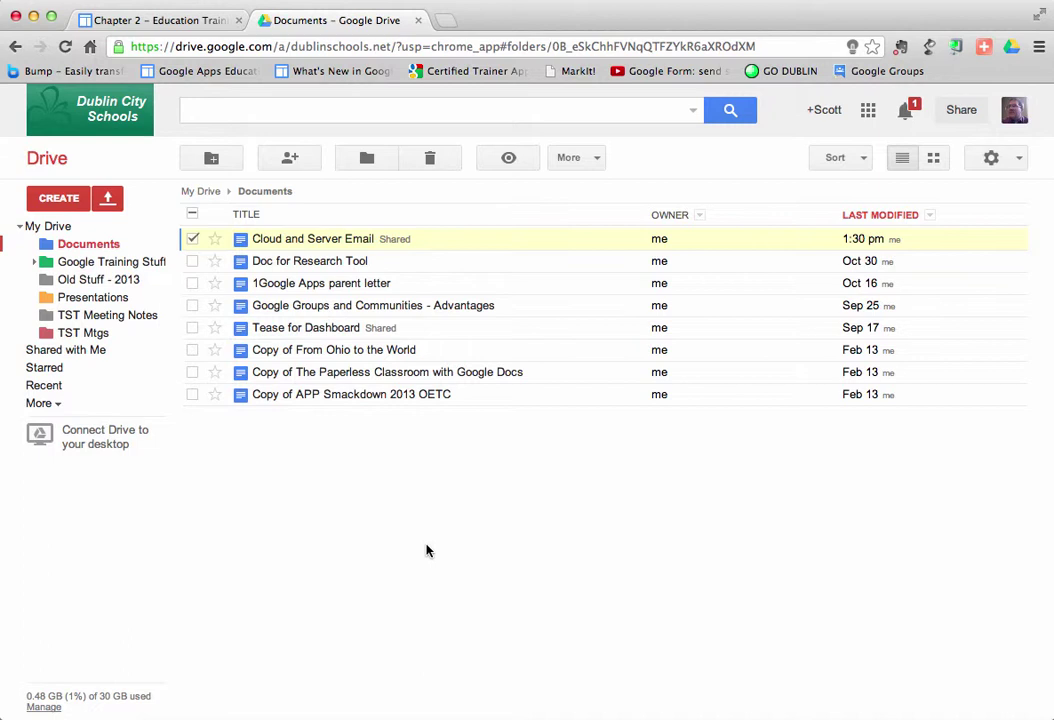
{"action": "left_click", "coordinate": [193, 240]}
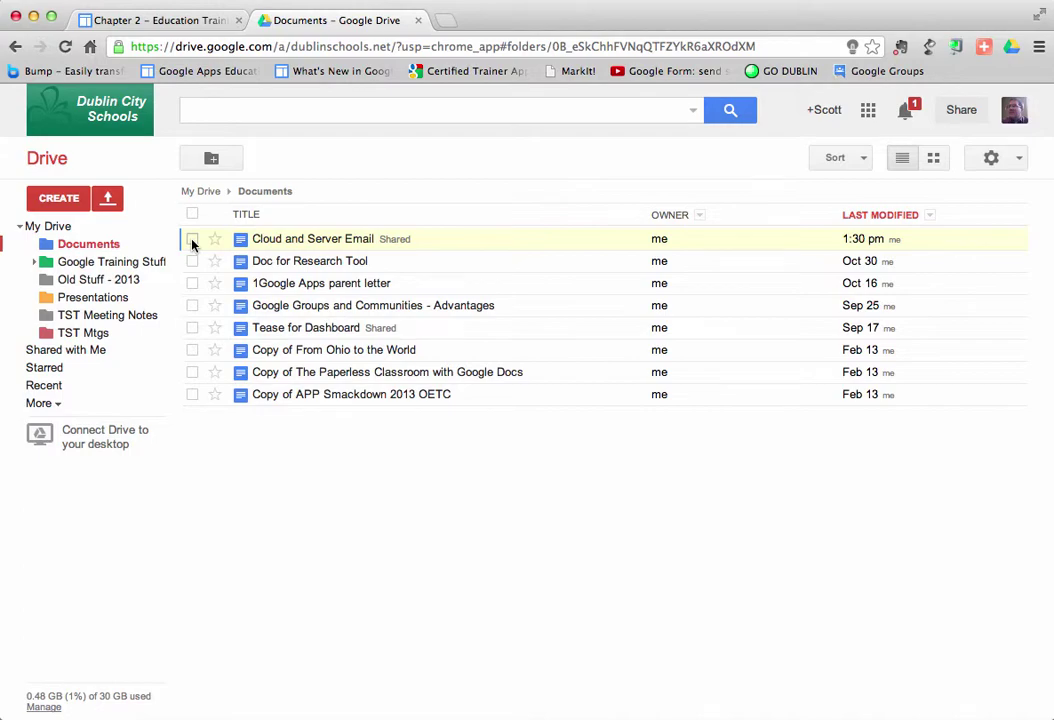